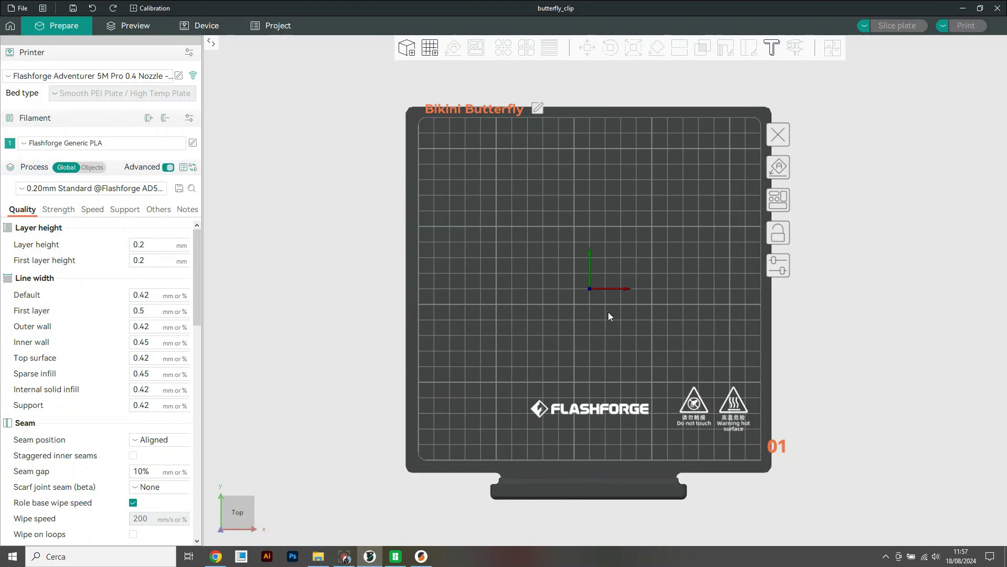
# Import butterfly_clip onto the build plate and tilt the view into a perspective angle.
pyautogui.click(407, 47)
pyautogui.doubleClick(213, 171)
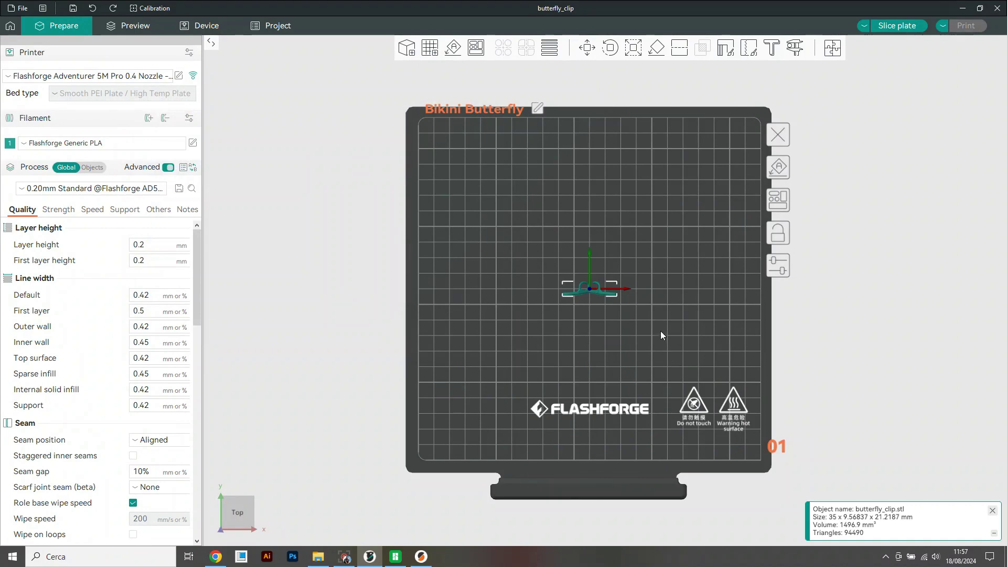
pyautogui.moveTo(660, 331); pyautogui.dragTo(653, 306)
pyautogui.scroll(3, 638, 315)
pyautogui.scroll(1, 640, 316)
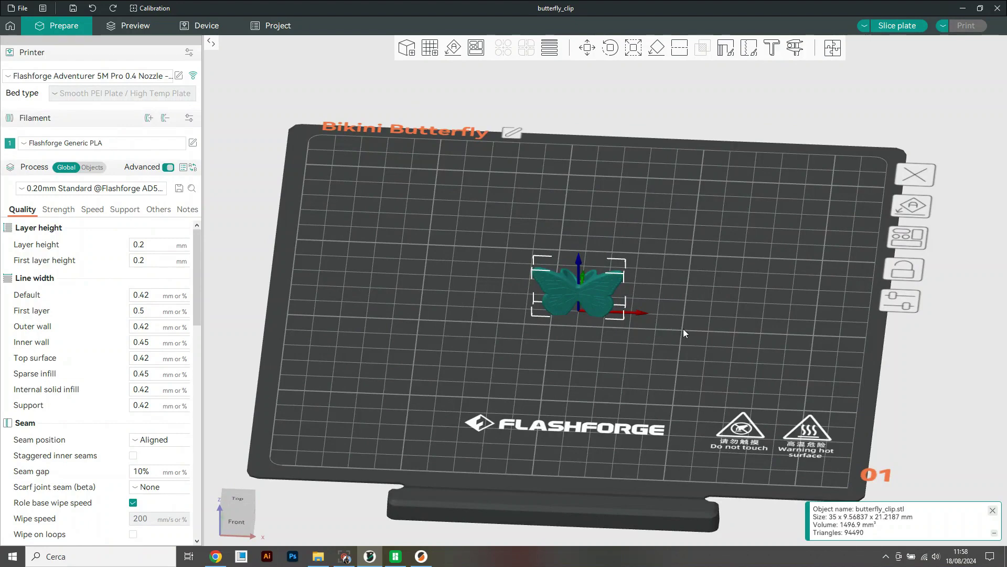
pyautogui.moveTo(845, 243); pyautogui.dragTo(792, 294)
# Slice the plate, then compare the toolpaths against the unsliced model view.
pyautogui.click(908, 25)
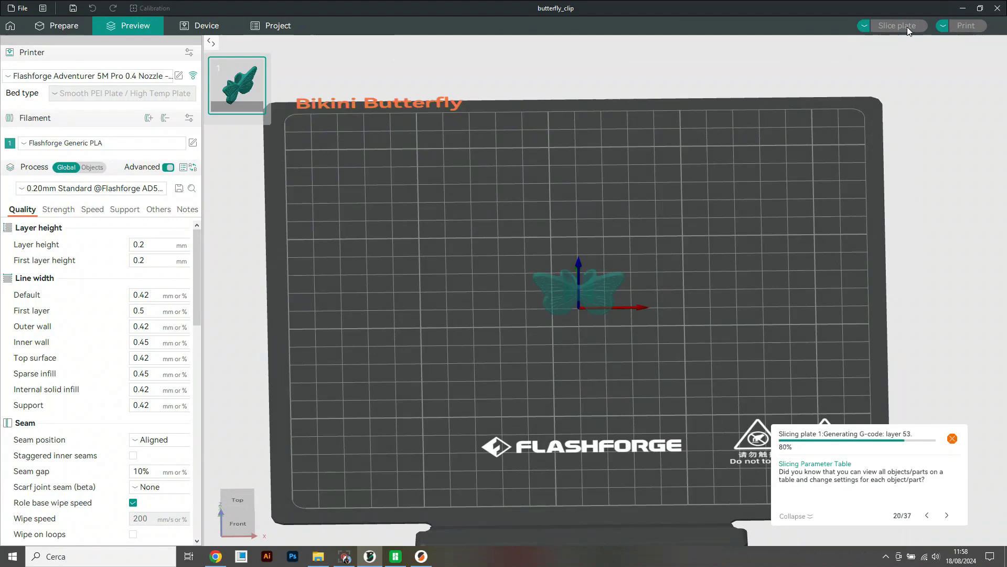
pyautogui.scroll(5, 625, 329)
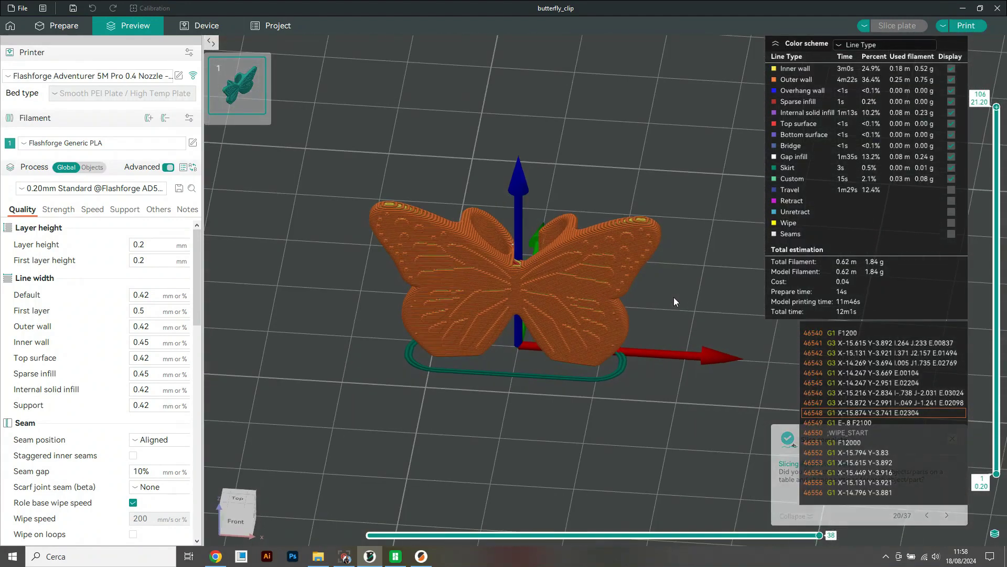
pyautogui.press('Tab')
pyautogui.scroll(2, 634, 339)
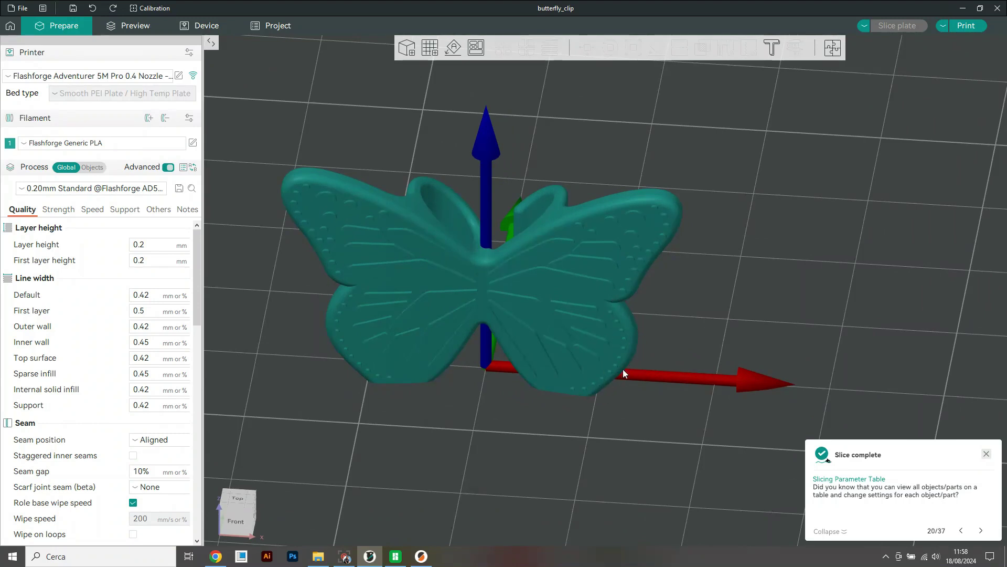
# Return to the sliced preview and turn it to face the butterfly frontally.
pyautogui.click(136, 26)
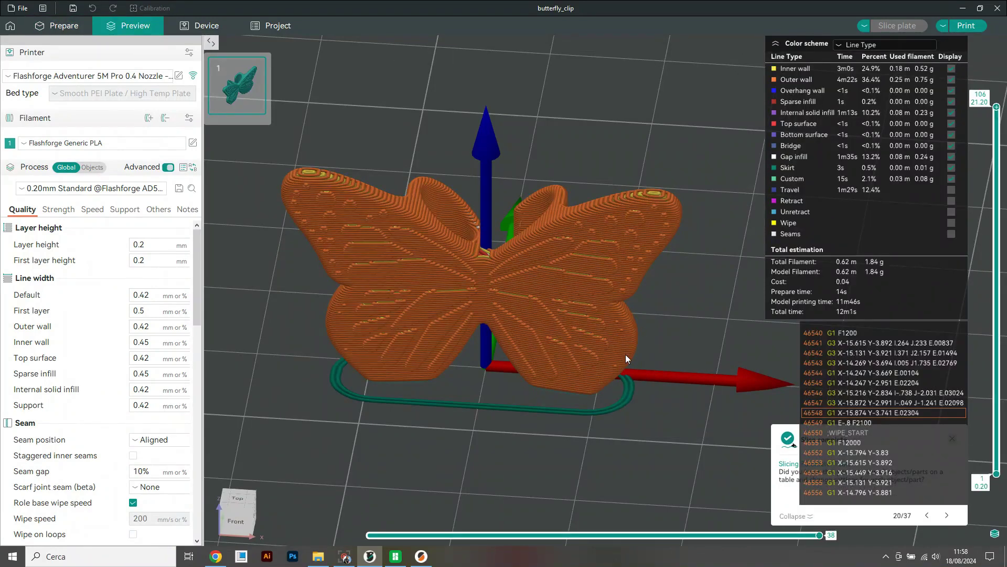
pyautogui.moveTo(618, 317)
pyautogui.mouseDown()
pyautogui.moveTo(663, 309)
pyautogui.moveTo(669, 293)
pyautogui.moveTo(625, 334)
pyautogui.mouseUp()
pyautogui.scroll(5, 624, 333)
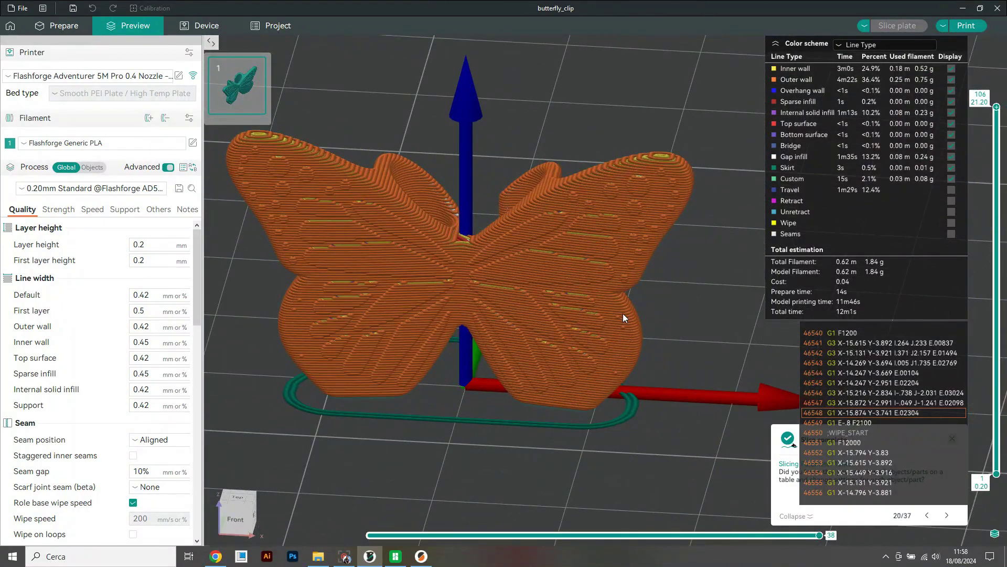
pyautogui.scroll(-3, 622, 313)
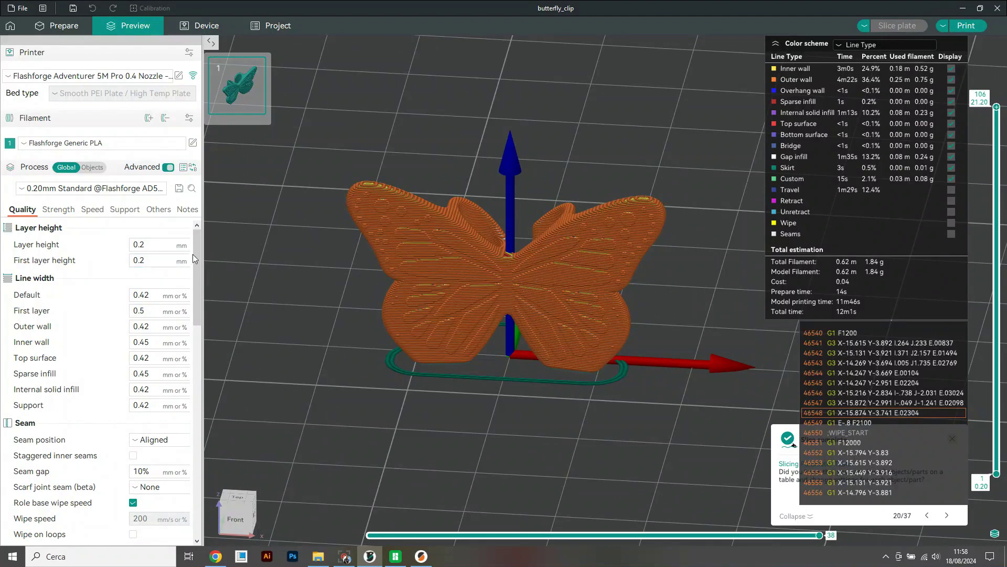
# Switch the Quality wall generator from Classic to Arachne and re-slice the plate.
pyautogui.moveTo(197, 260); pyautogui.dragTo(209, 388)
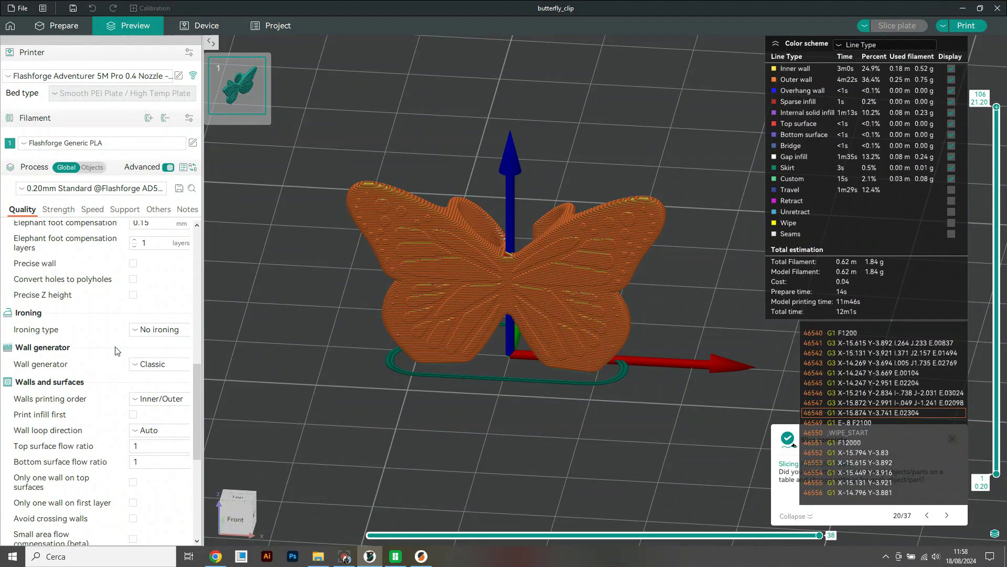
pyautogui.click(163, 365)
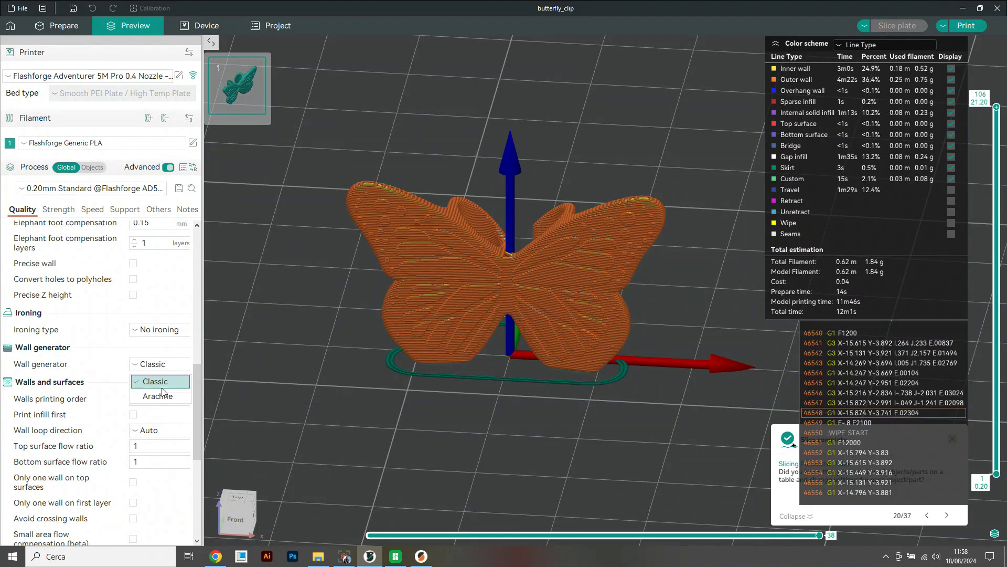
pyautogui.click(163, 396)
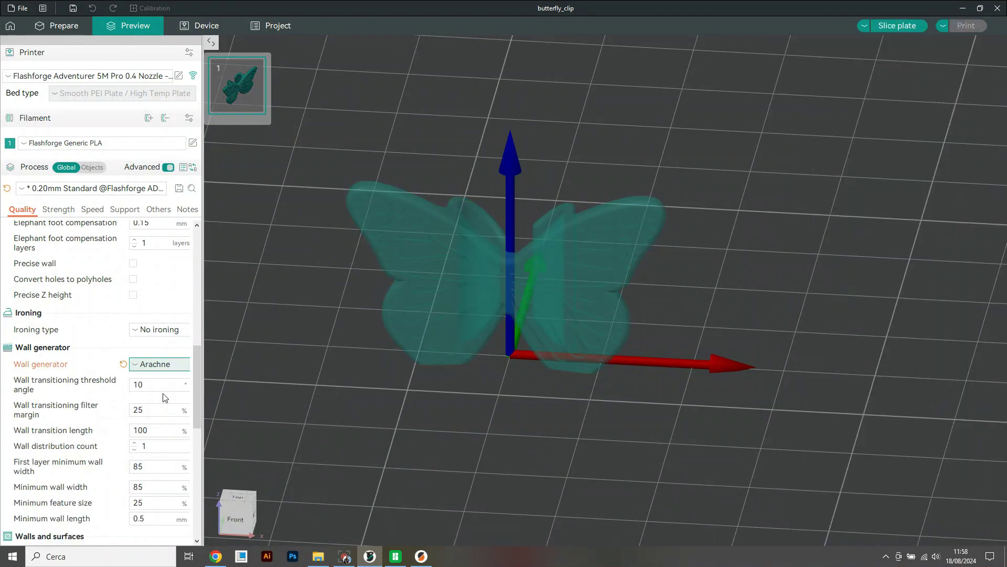
pyautogui.click(892, 26)
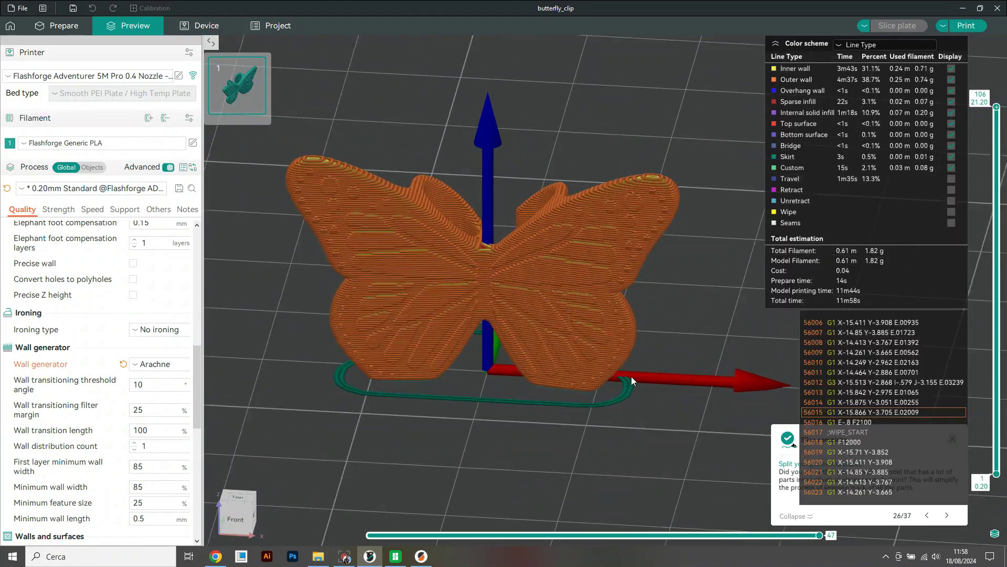
# Orbit to a frontal close-up and cut the preview down to layer 27 (5.40 mm).
pyautogui.scroll(6, 631, 376)
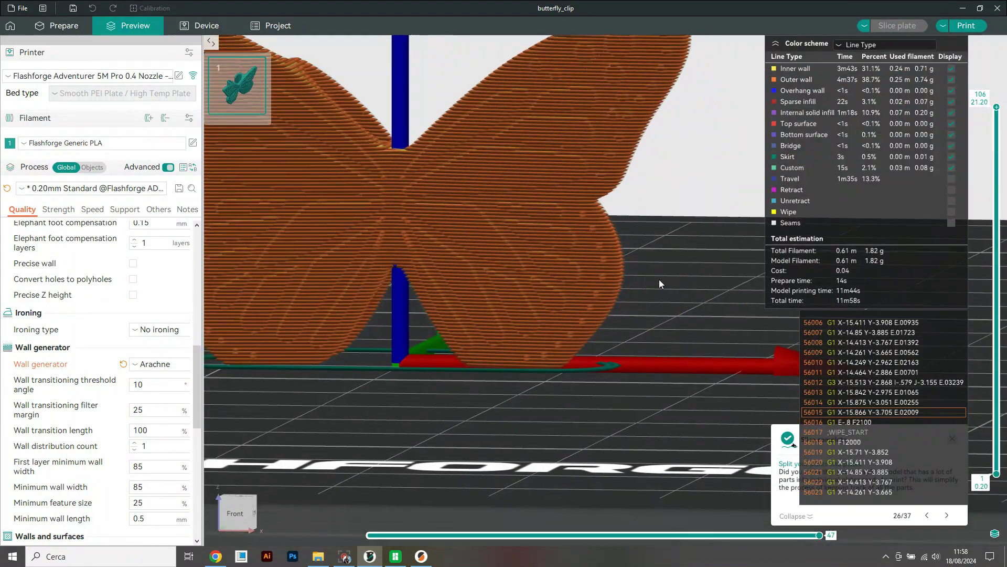
pyautogui.moveTo(660, 284); pyautogui.dragTo(670, 291)
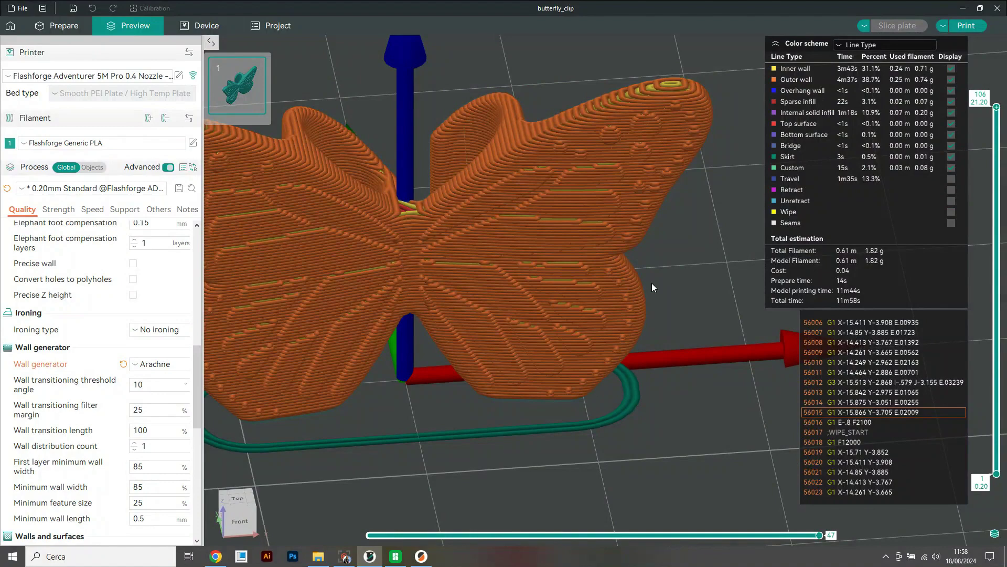
pyautogui.moveTo(651, 282); pyautogui.dragTo(659, 283)
pyautogui.scroll(6, 647, 272)
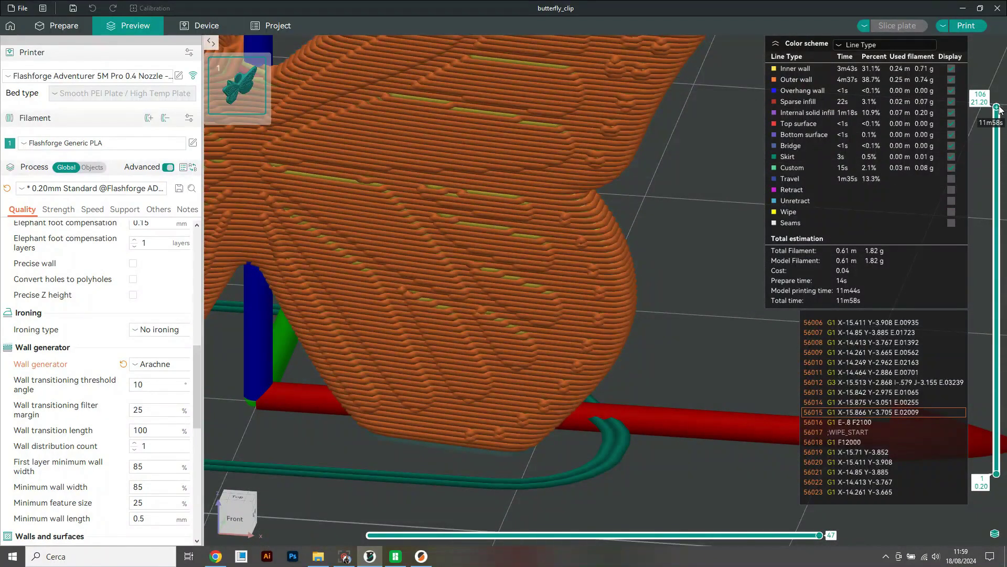
pyautogui.moveTo(998, 109); pyautogui.dragTo(997, 381)
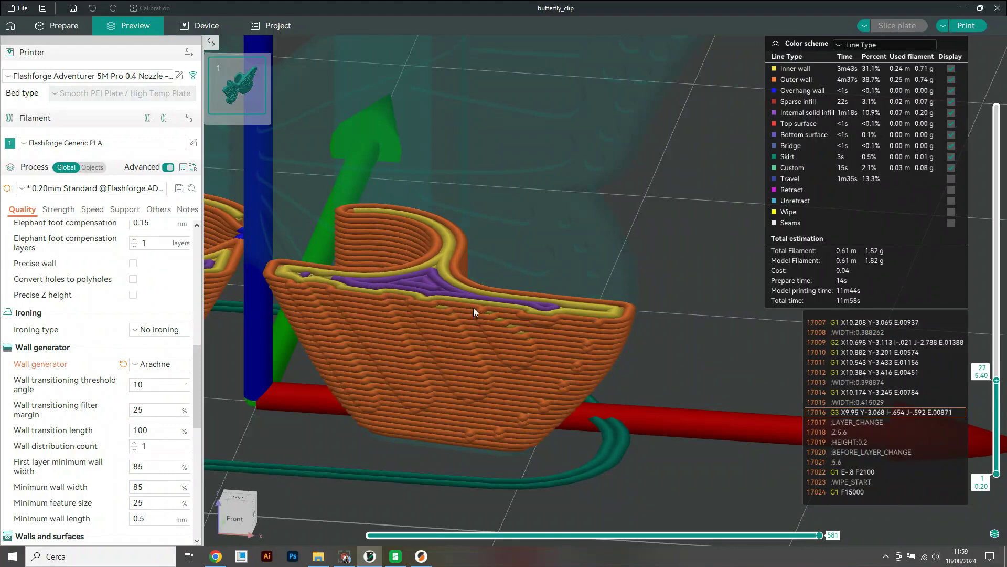
pyautogui.scroll(3, 608, 332)
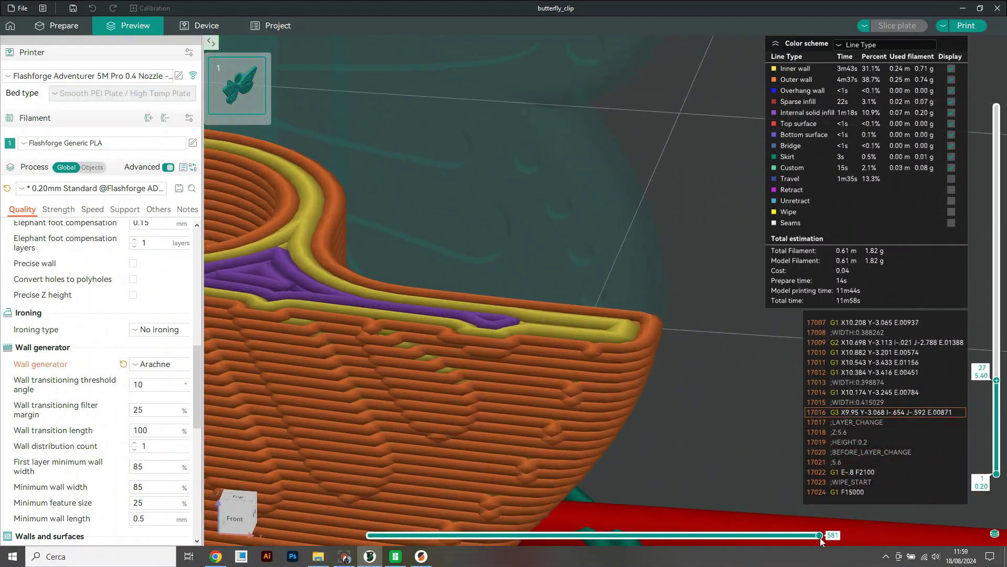
pyautogui.moveTo(819, 536); pyautogui.dragTo(726, 542)
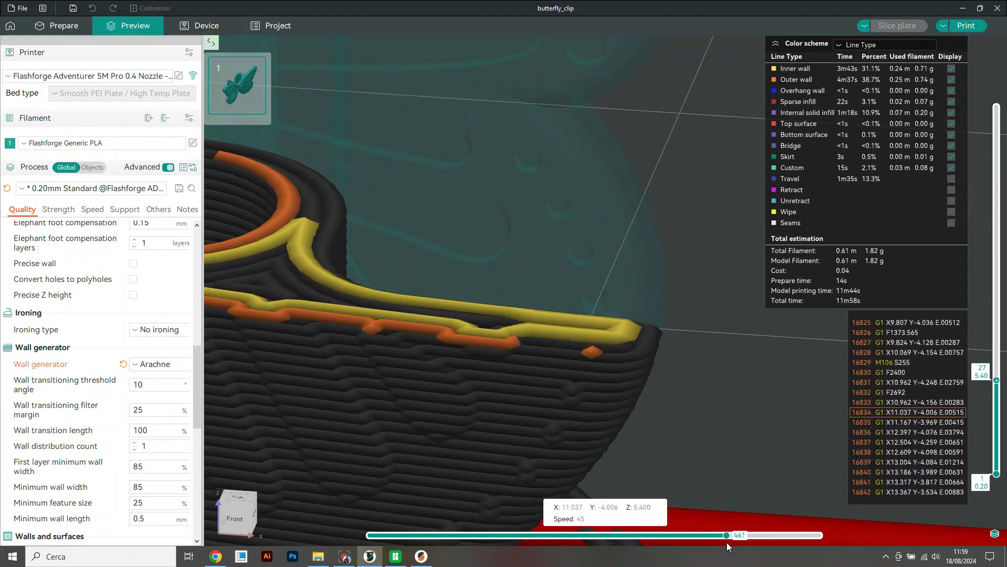
pyautogui.scroll(-2, 477, 312)
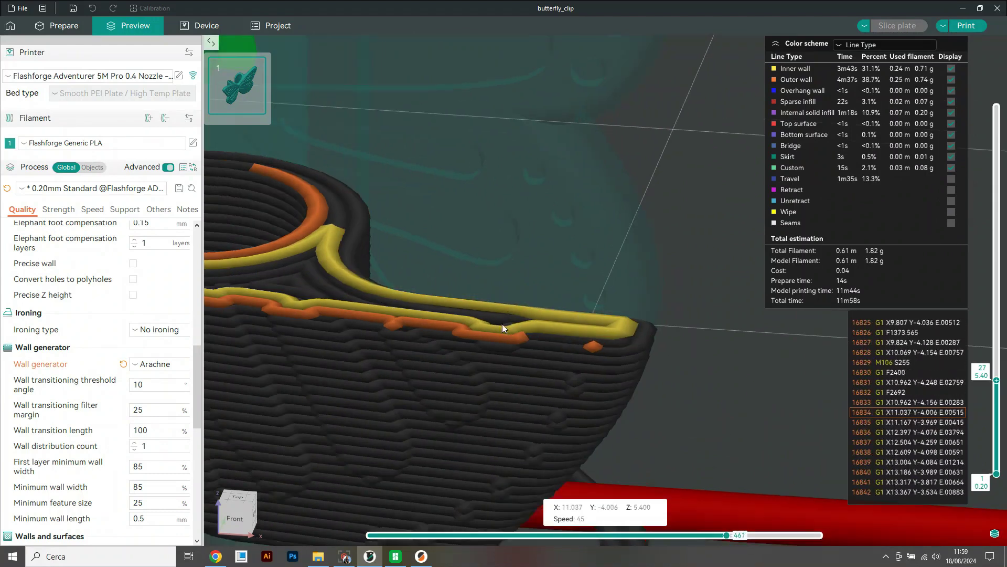
pyautogui.moveTo(502, 323); pyautogui.dragTo(694, 378)
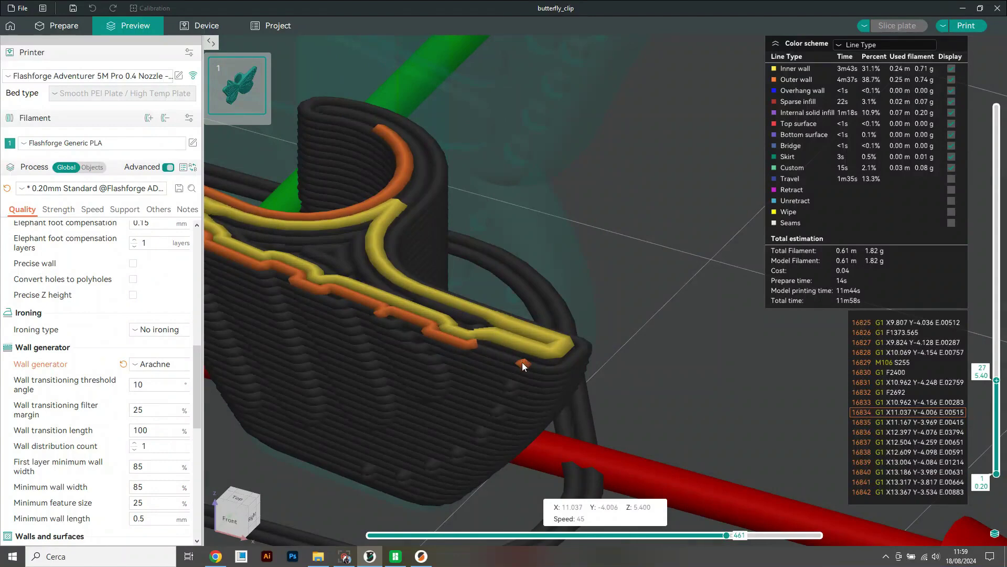
pyautogui.scroll(-2, 609, 376)
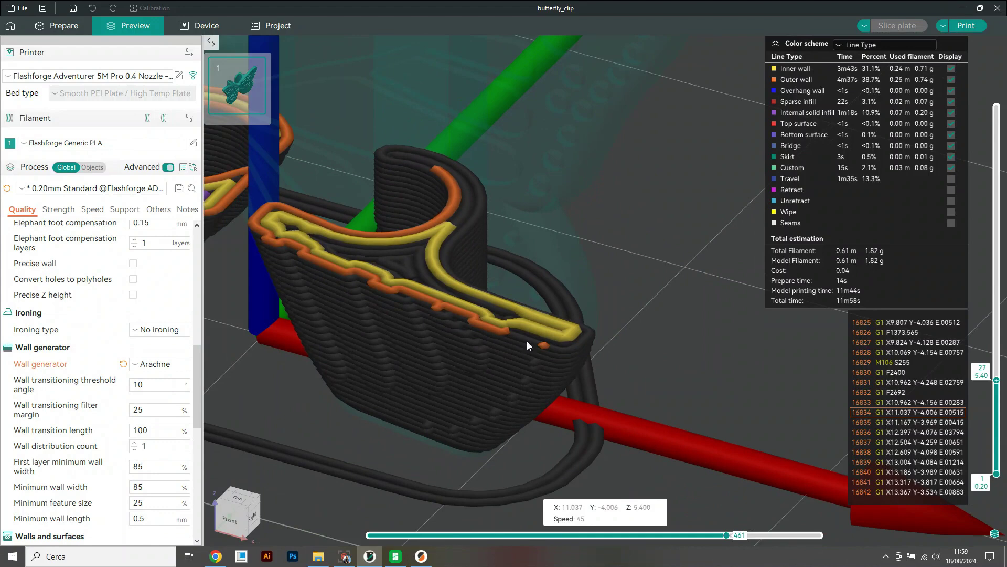
pyautogui.moveTo(582, 342)
pyautogui.mouseDown()
pyautogui.moveTo(630, 351)
pyautogui.moveTo(583, 344)
pyautogui.mouseUp()
pyautogui.scroll(4, 492, 271)
pyautogui.moveTo(486, 269); pyautogui.dragTo(292, 194)
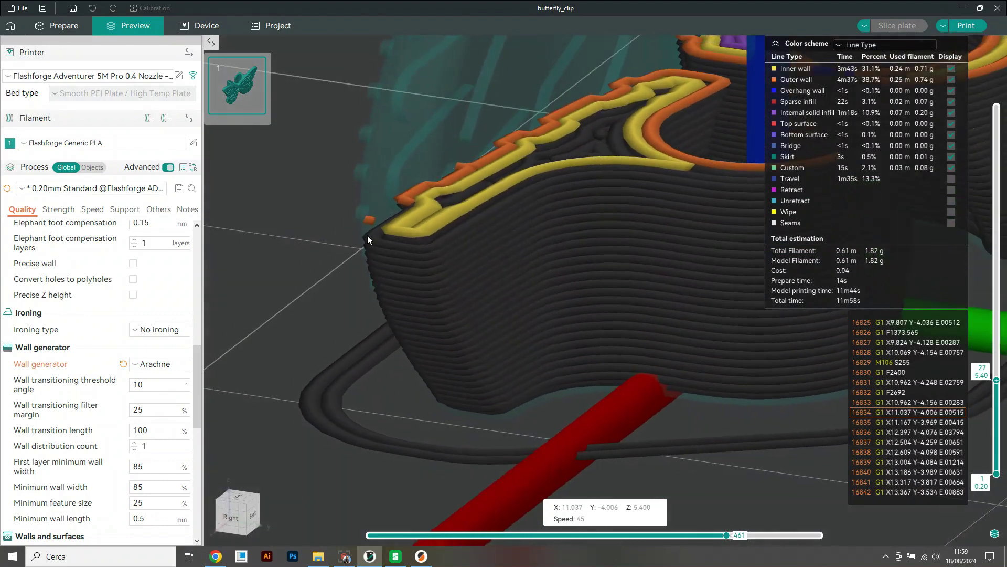
pyautogui.scroll(-4, 388, 237)
pyautogui.moveTo(388, 238); pyautogui.dragTo(557, 306)
pyautogui.scroll(5, 650, 312)
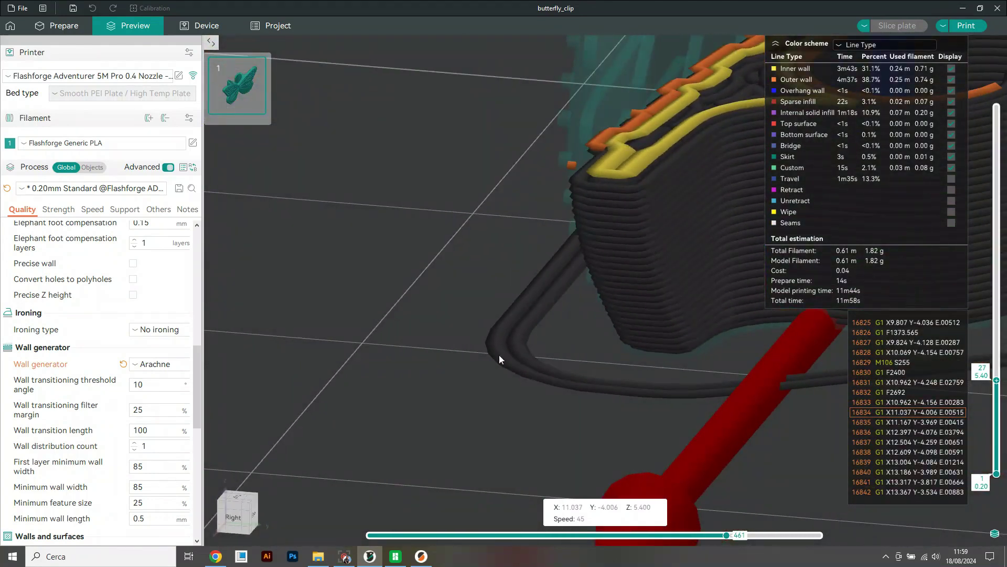
pyautogui.moveTo(200, 370); pyautogui.dragTo(196, 394)
pyautogui.moveTo(65, 424)
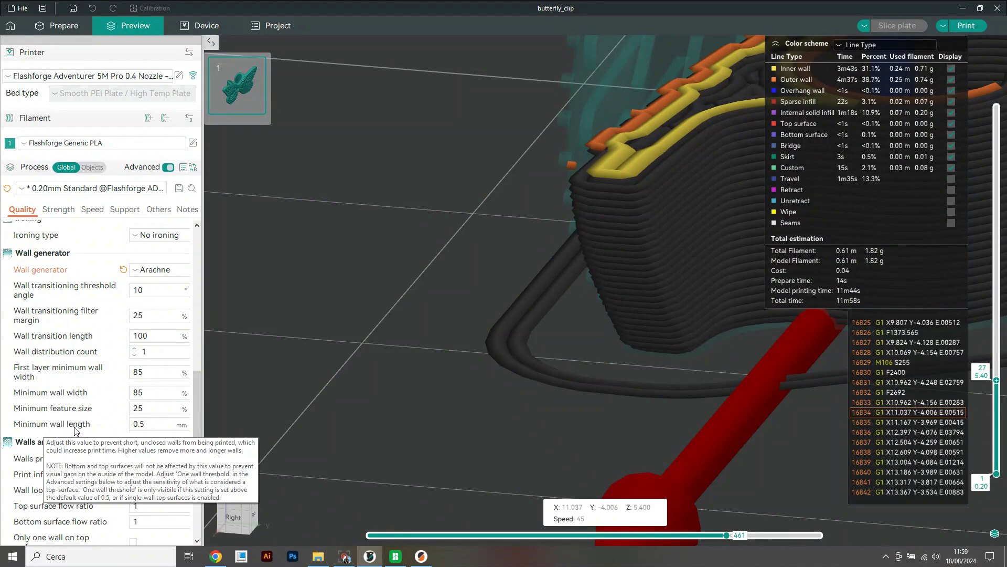
pyautogui.moveTo(426, 379); pyautogui.dragTo(512, 345)
pyautogui.moveTo(646, 389); pyautogui.dragTo(653, 350)
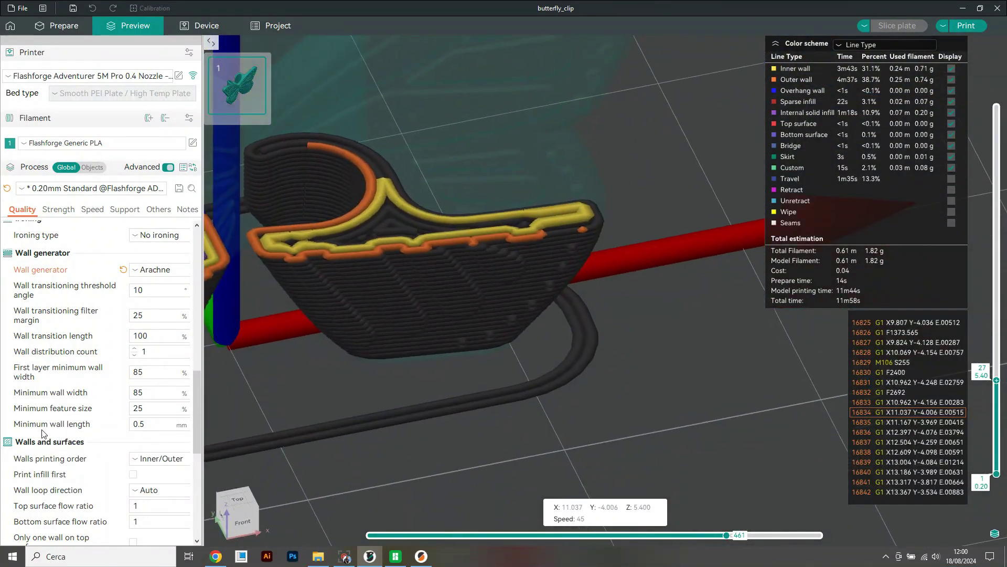
# In PrusaSlicer, toggle the perimeter generator to Classic and back to Arachne.
pyautogui.moveTo(16, 431)
pyautogui.click(423, 558)
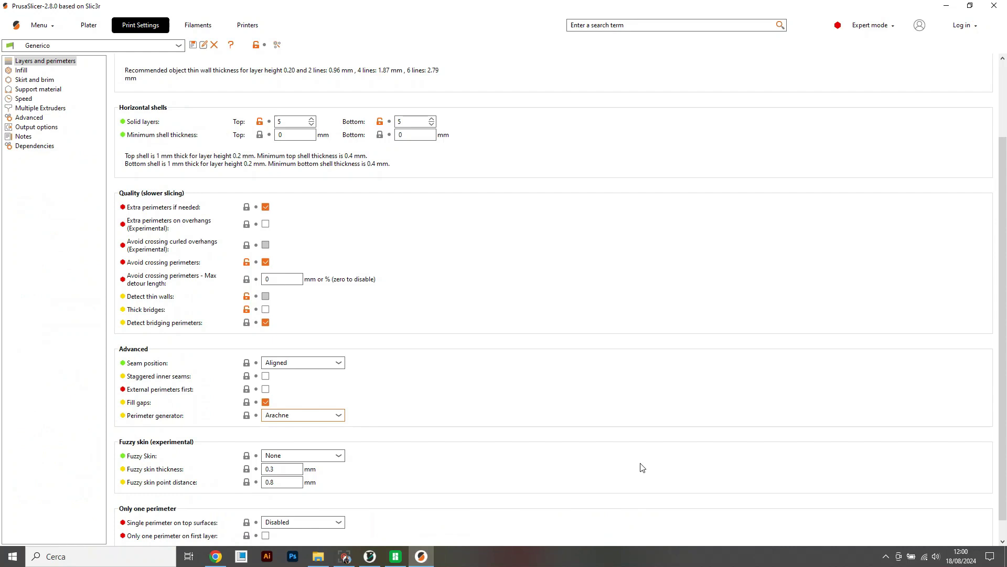
pyautogui.click(302, 415)
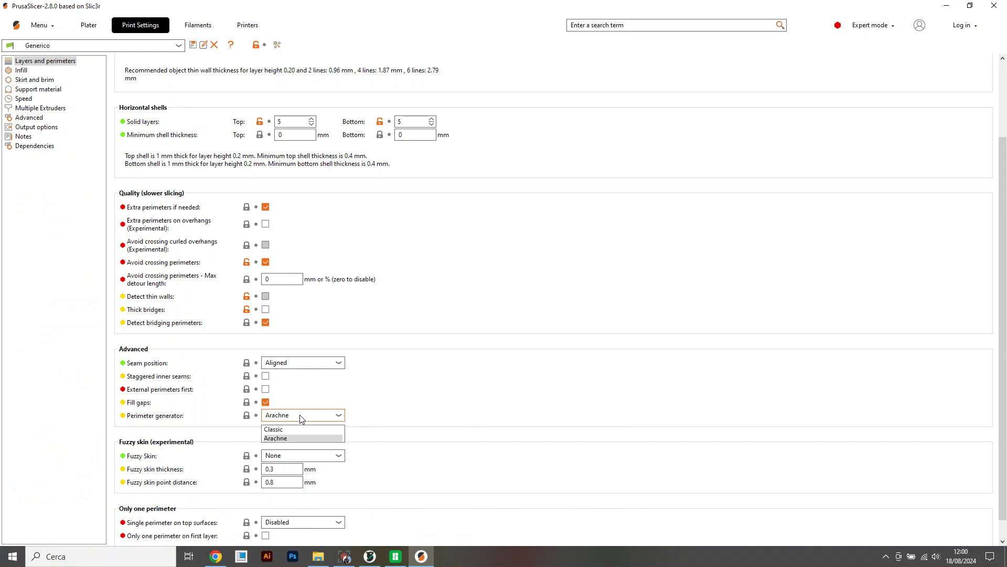
pyautogui.click(302, 426)
pyautogui.click(286, 415)
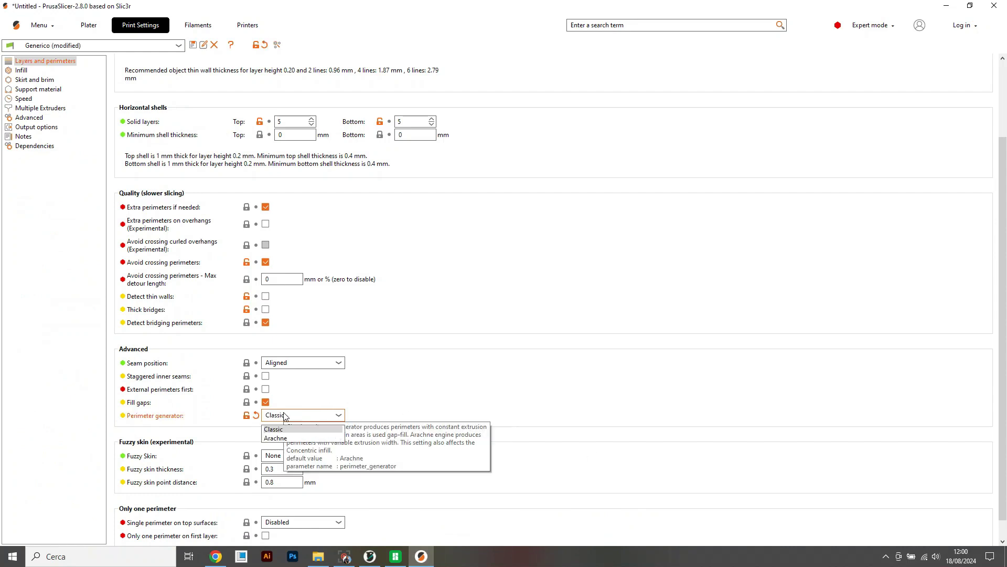
pyautogui.click(292, 439)
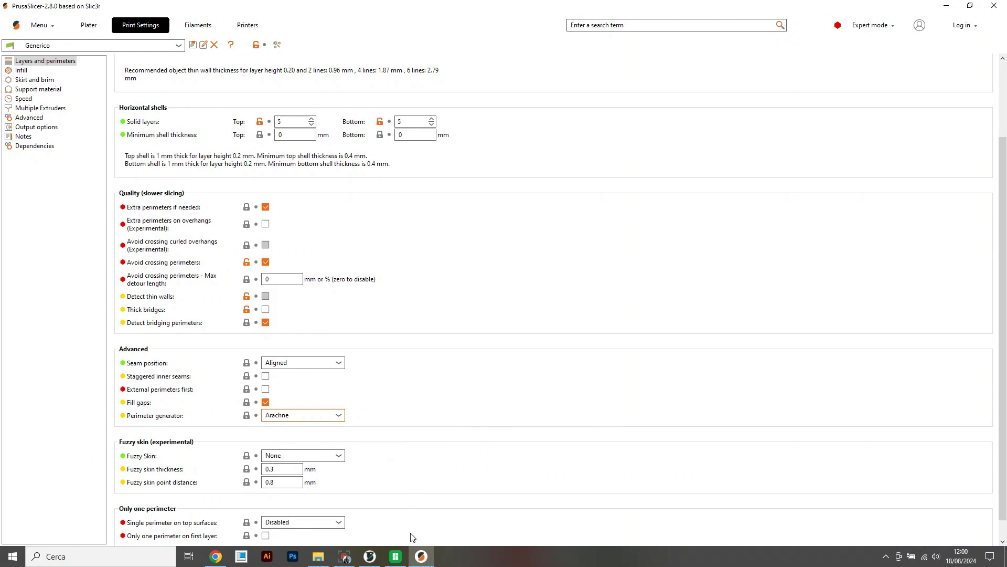
pyautogui.click(397, 557)
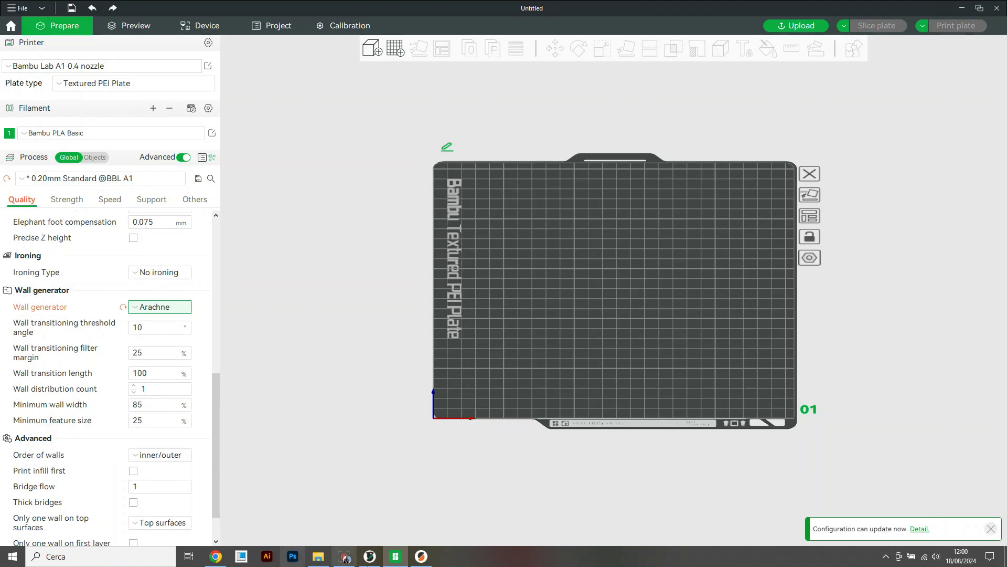
# Change OrcaSlicer's Minimum wall length from 0.5 to 1.5 mm and reslice the plate.
pyautogui.click(375, 559)
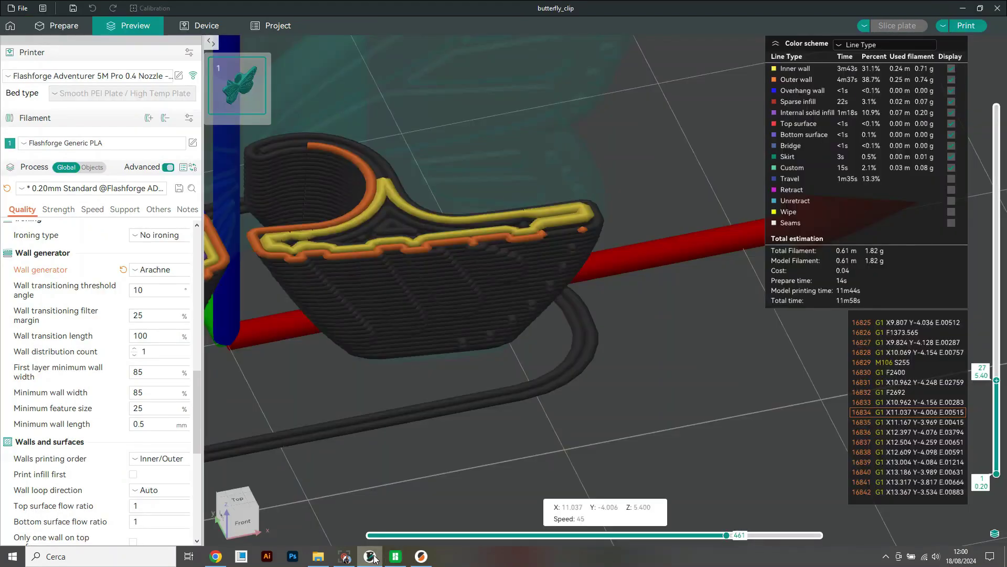
pyautogui.scroll(-4, 632, 312)
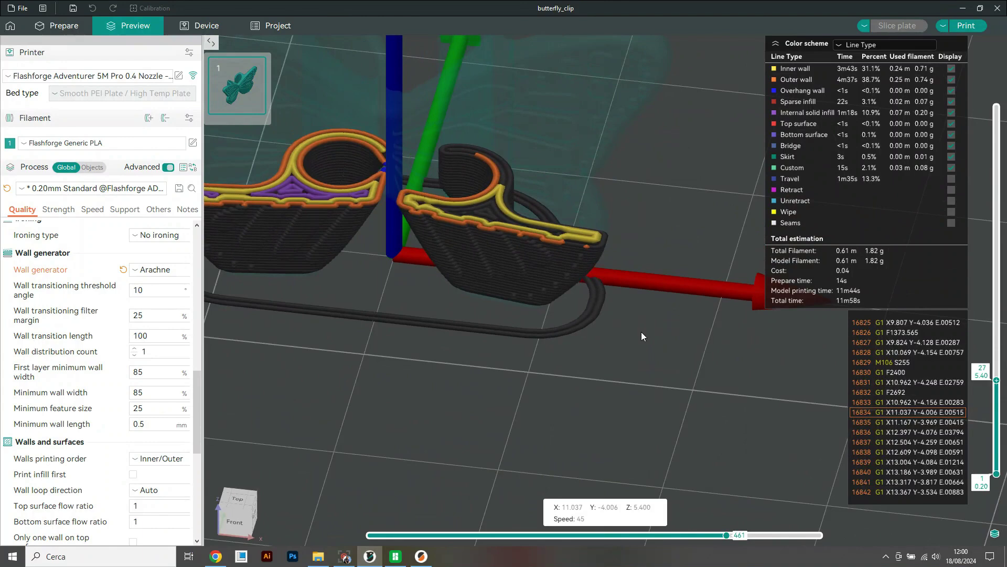
pyautogui.click(152, 422)
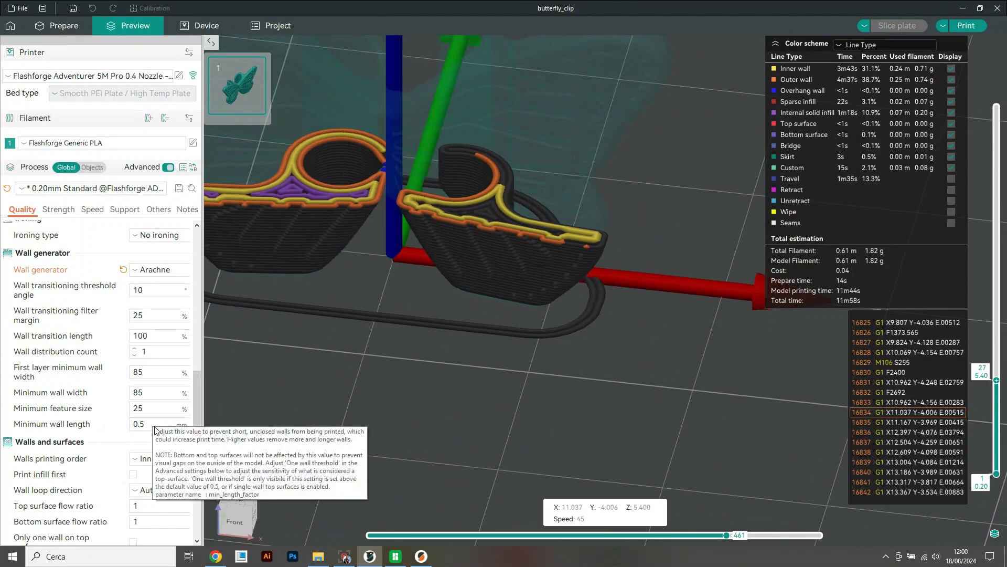
pyautogui.doubleClick(155, 424)
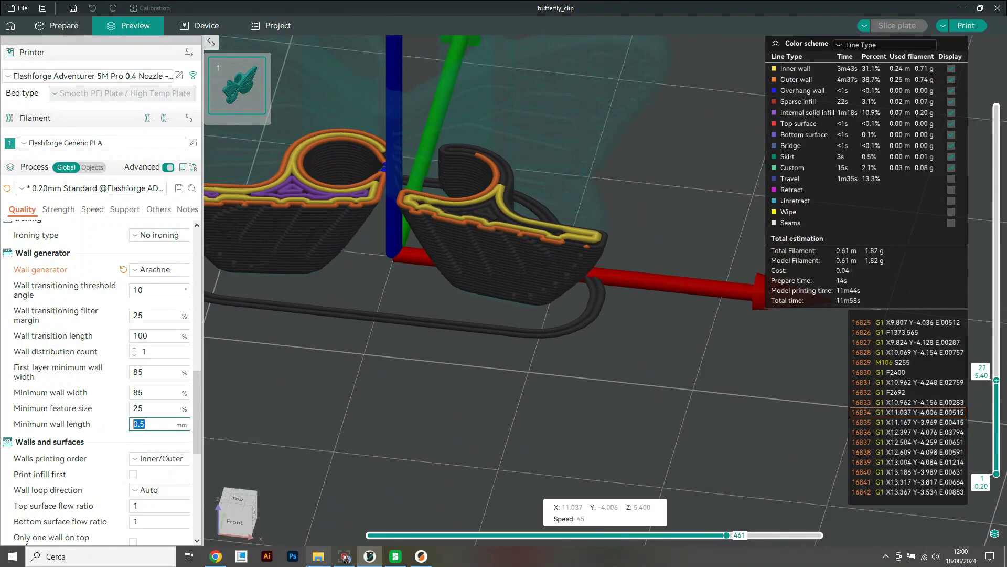
pyautogui.write('1')
pyautogui.press('Return')
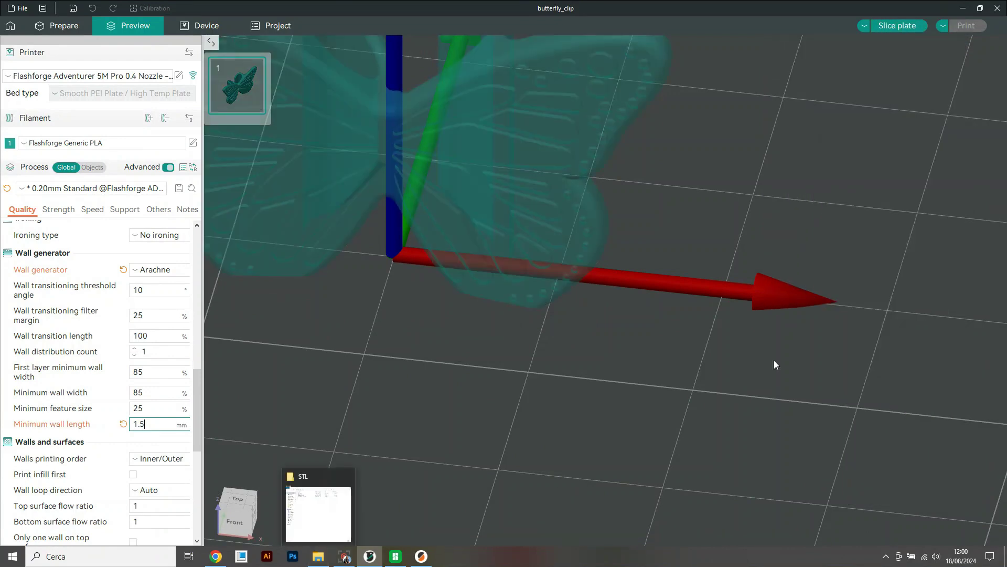
pyautogui.click(896, 26)
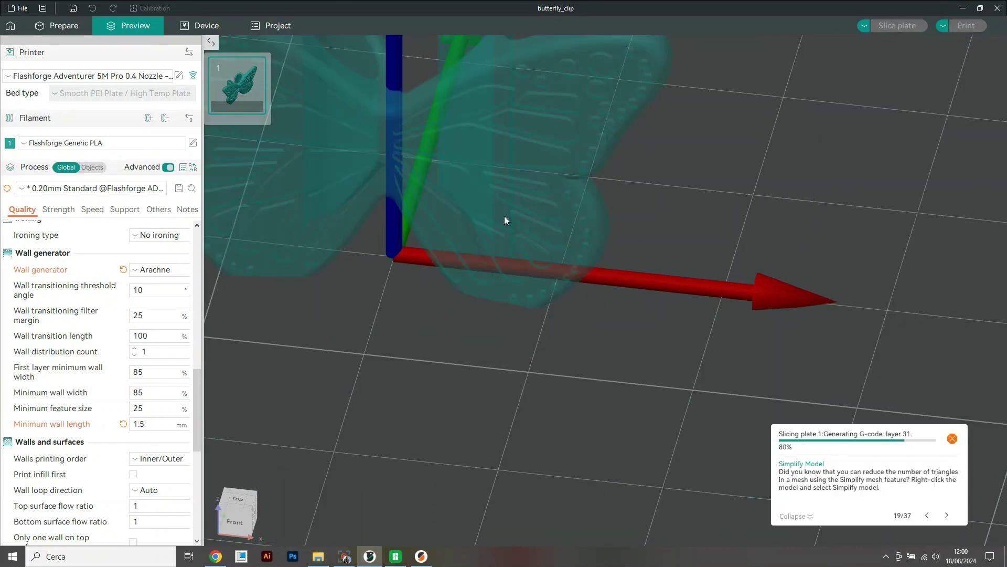
# Scrub the G-code slider back and through to the end, then zoom out to the whole butterfly.
pyautogui.scroll(5, 577, 270)
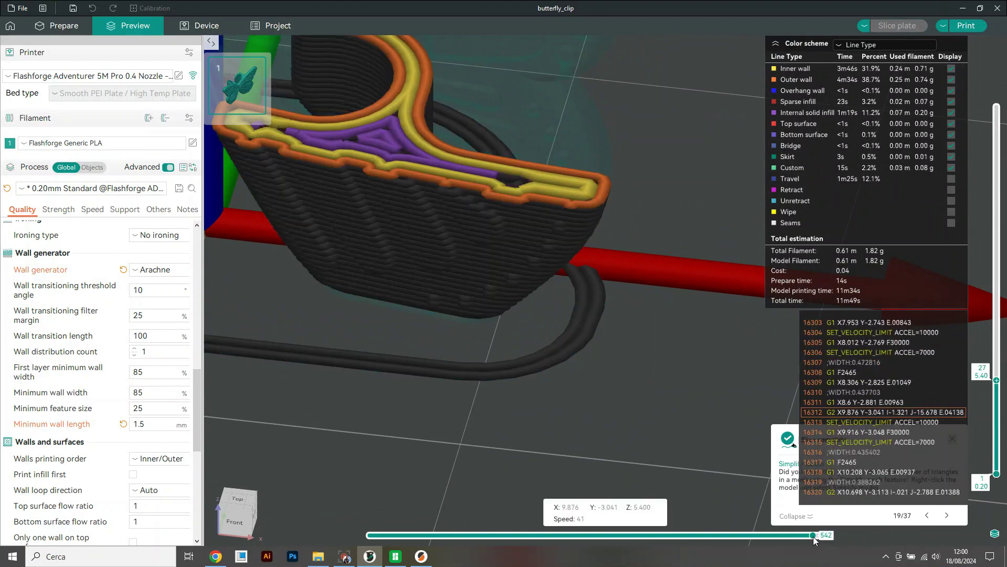
pyautogui.moveTo(780, 542); pyautogui.dragTo(726, 536)
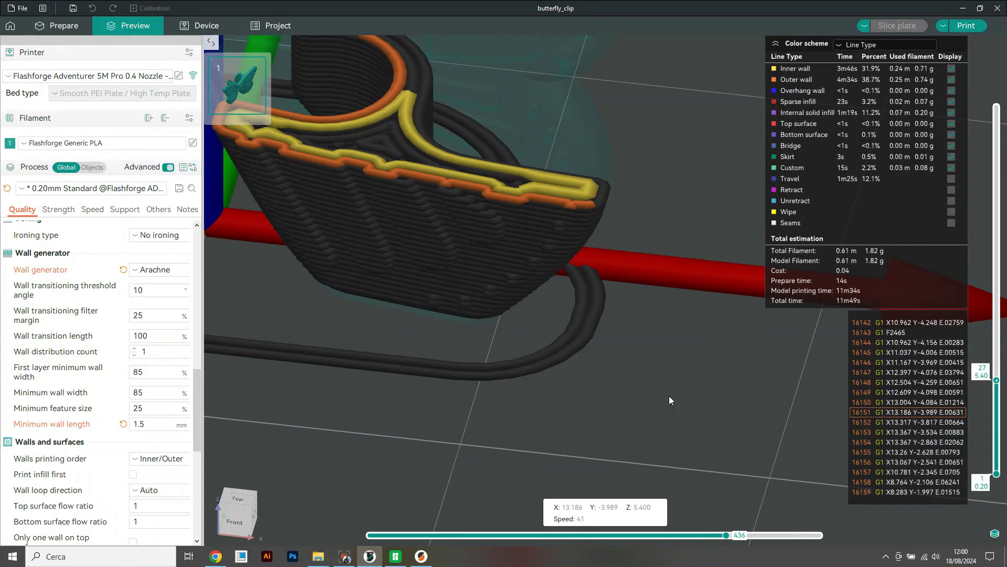
pyautogui.moveTo(629, 228); pyautogui.dragTo(660, 249)
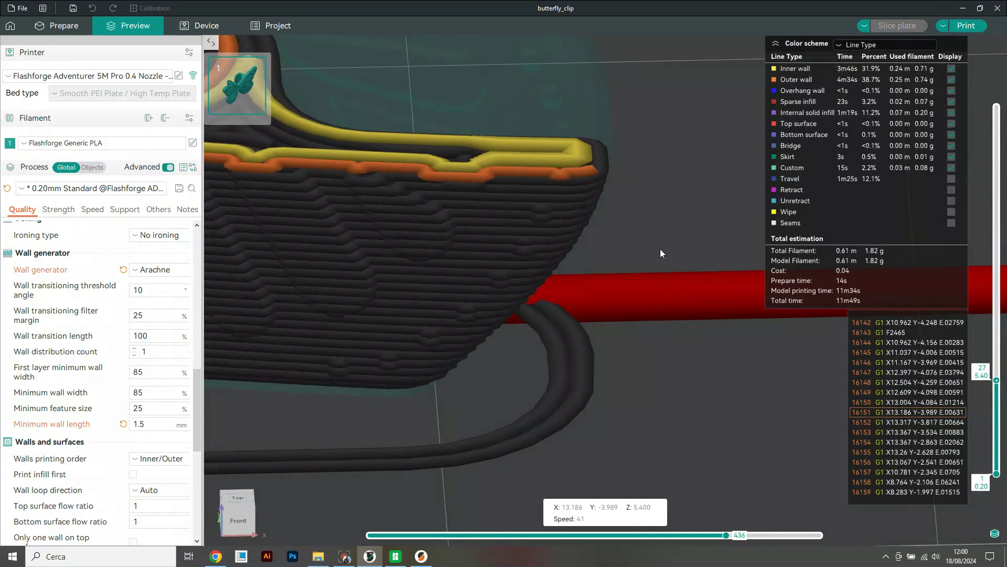
pyautogui.scroll(-2, 660, 248)
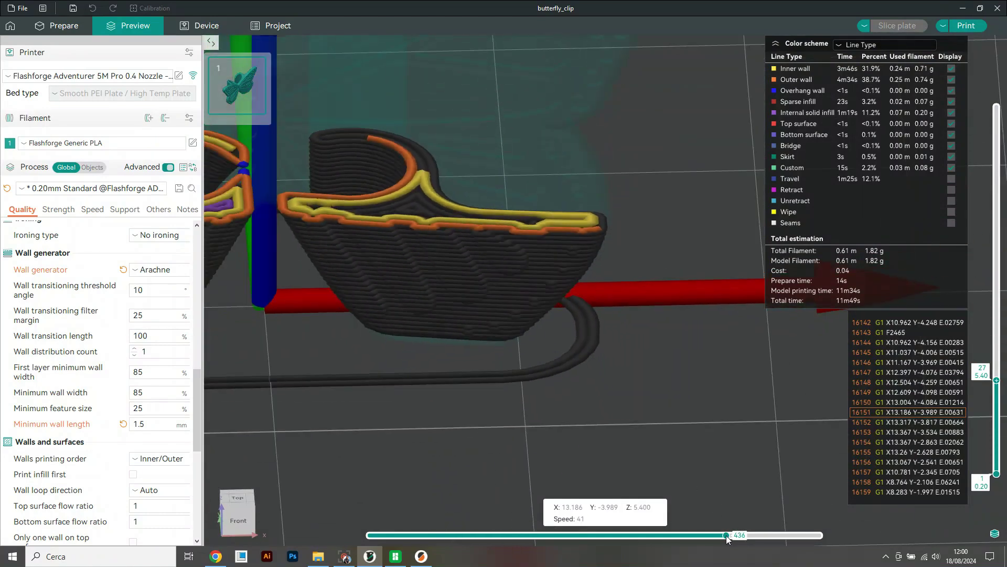
pyautogui.moveTo(726, 535); pyautogui.dragTo(819, 535)
pyautogui.scroll(-3, 668, 390)
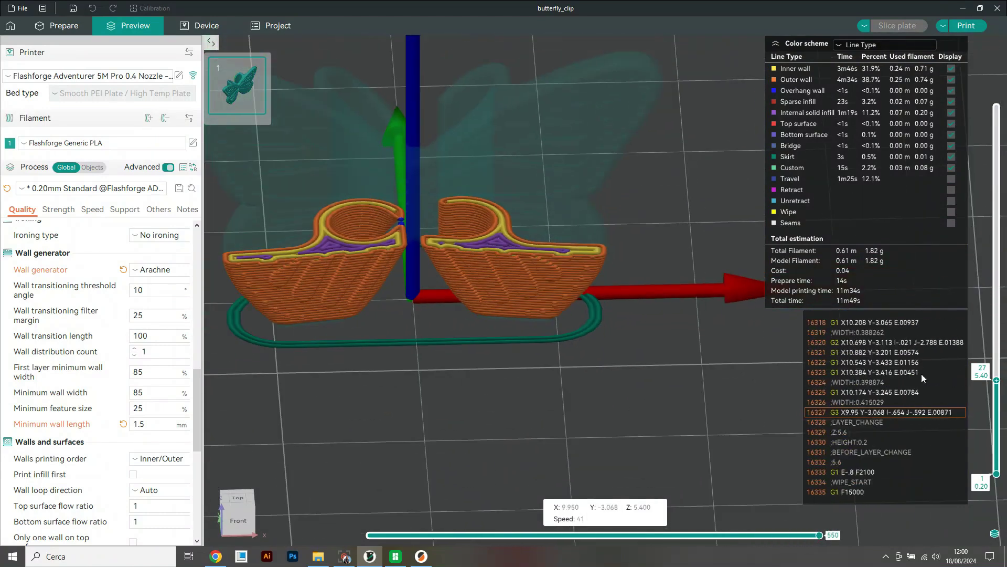